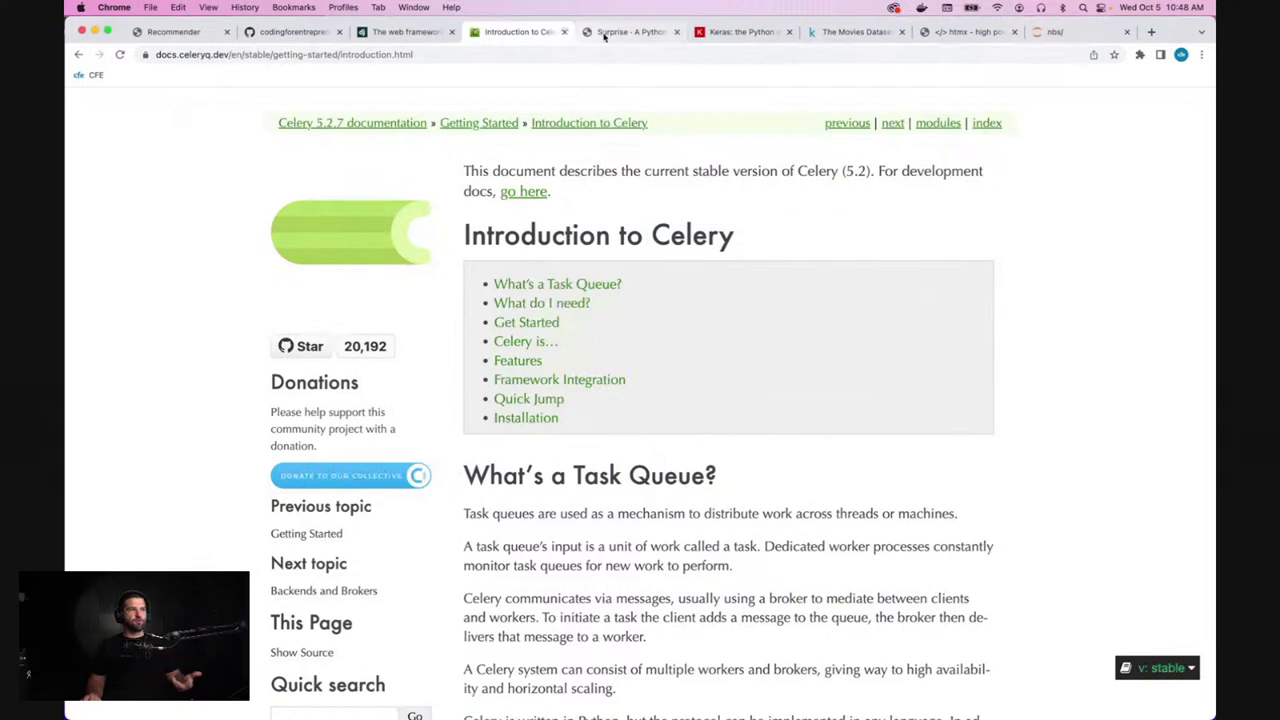
- View the Surprise library overview page and briefly highlight the phrase 'recommender systems'
{"action": "left_click", "coordinate": [605, 33]}
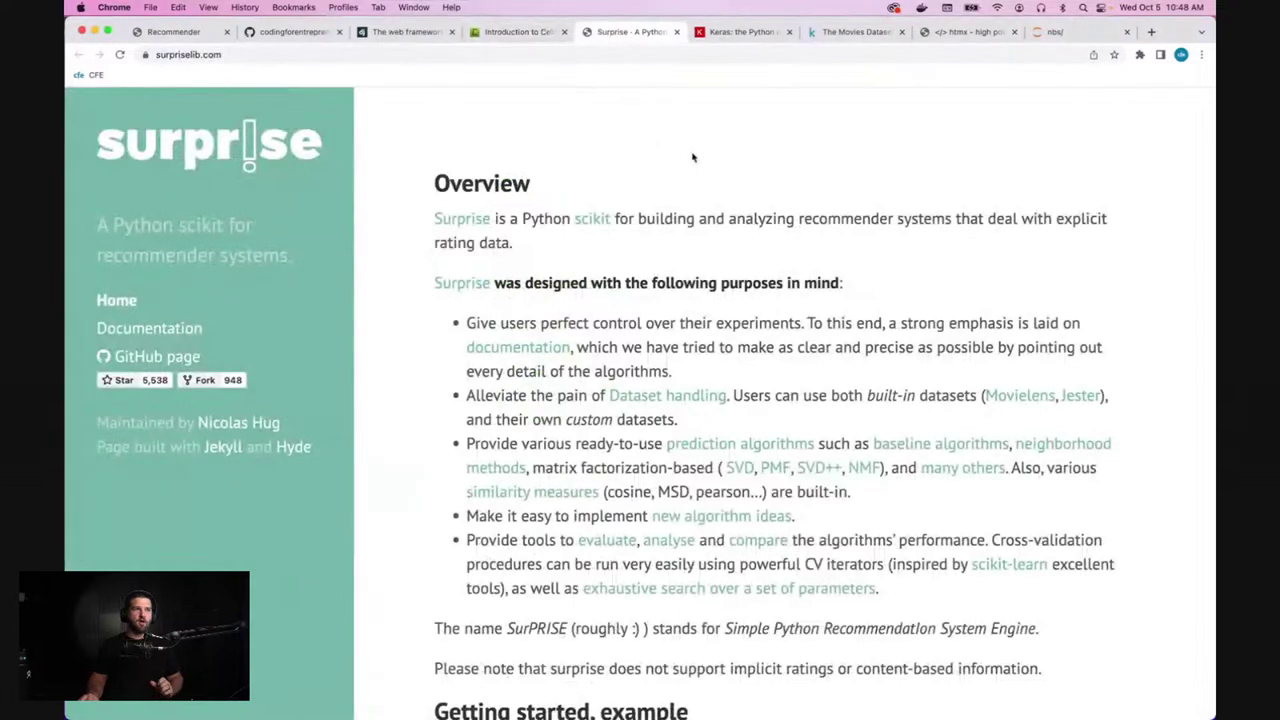
{"action": "left_click_drag", "start_coordinate": [800, 218], "coordinate": [952, 218]}
{"action": "left_click", "coordinate": [942, 244]}
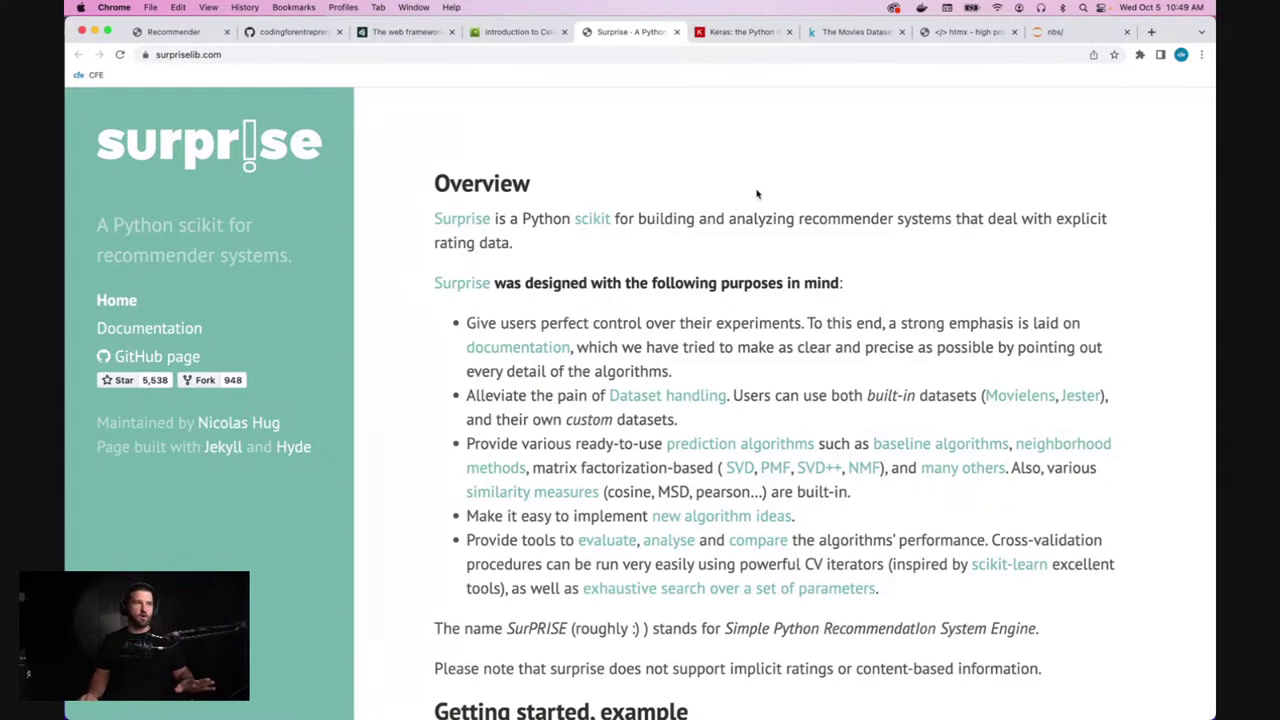
{"action": "left_click", "coordinate": [739, 34]}
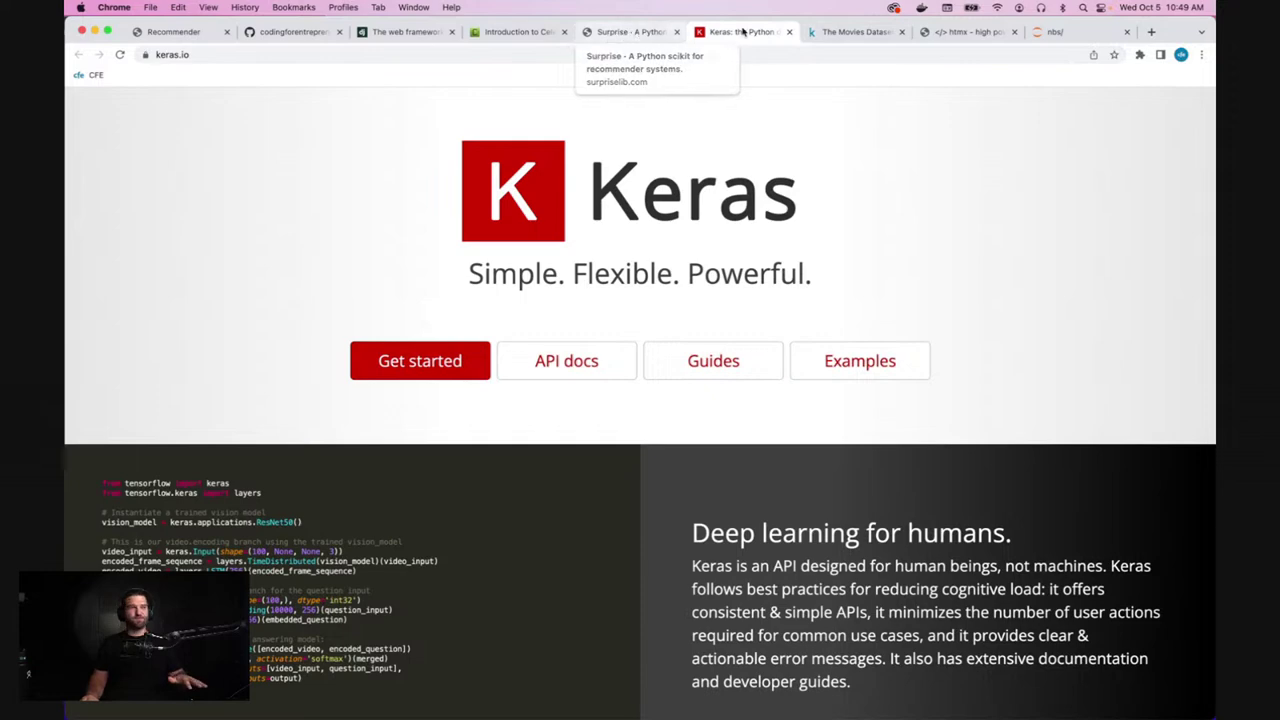
- Browse The Movies Dataset page on Kaggle and highlight 'MovieLens Dataset'
{"action": "left_click", "coordinate": [845, 36]}
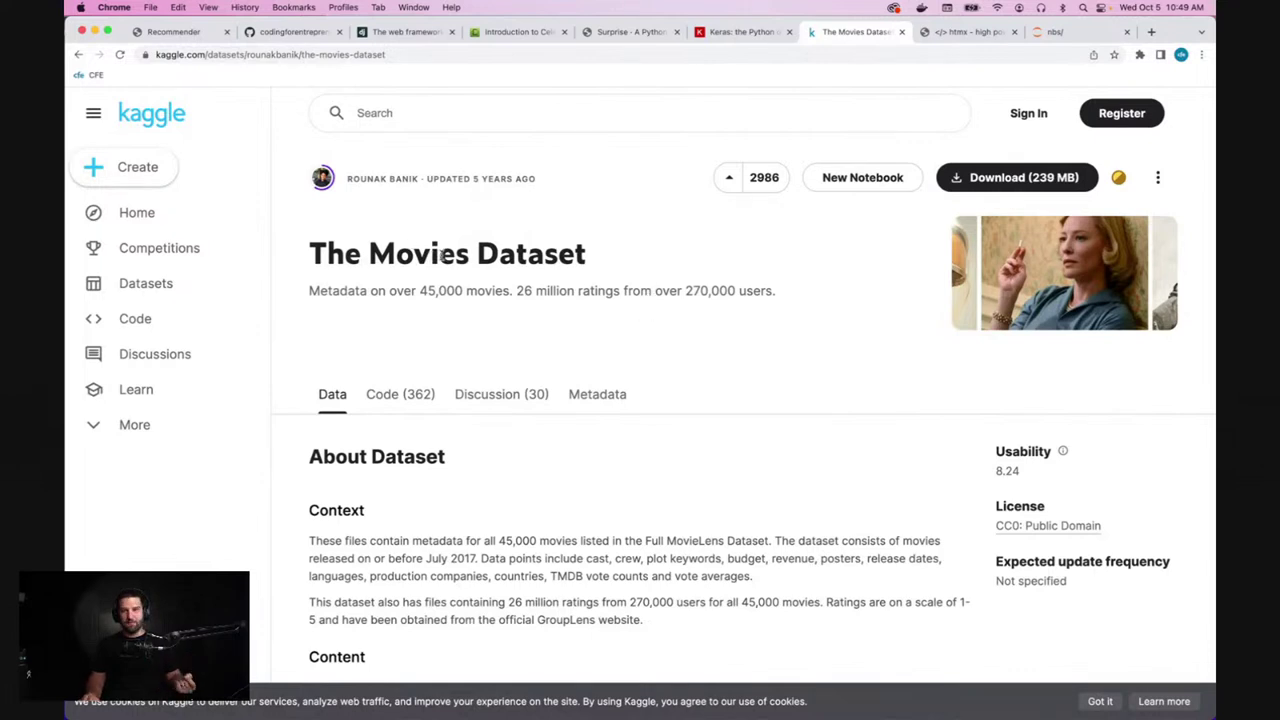
{"action": "scroll", "coordinate": [594, 457], "scroll_direction": "down", "scroll_amount": 1}
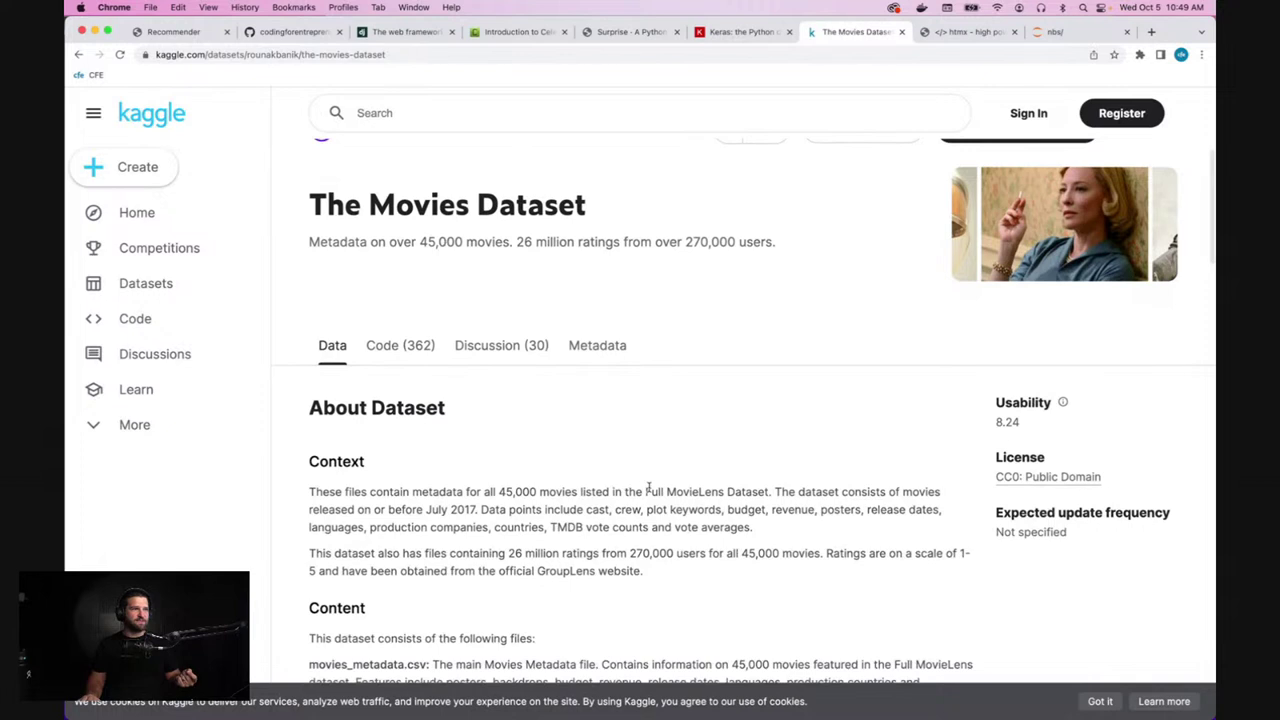
{"action": "left_click_drag", "start_coordinate": [668, 491], "coordinate": [773, 491]}
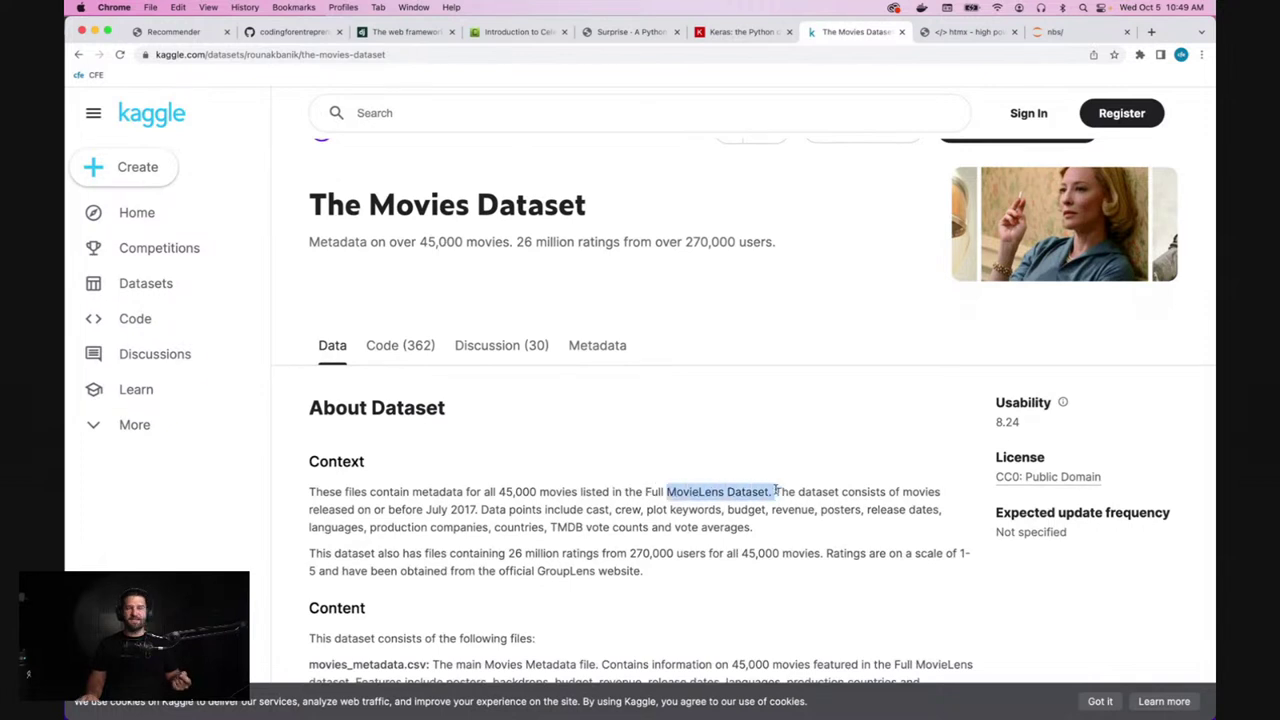
{"action": "left_click", "coordinate": [762, 466]}
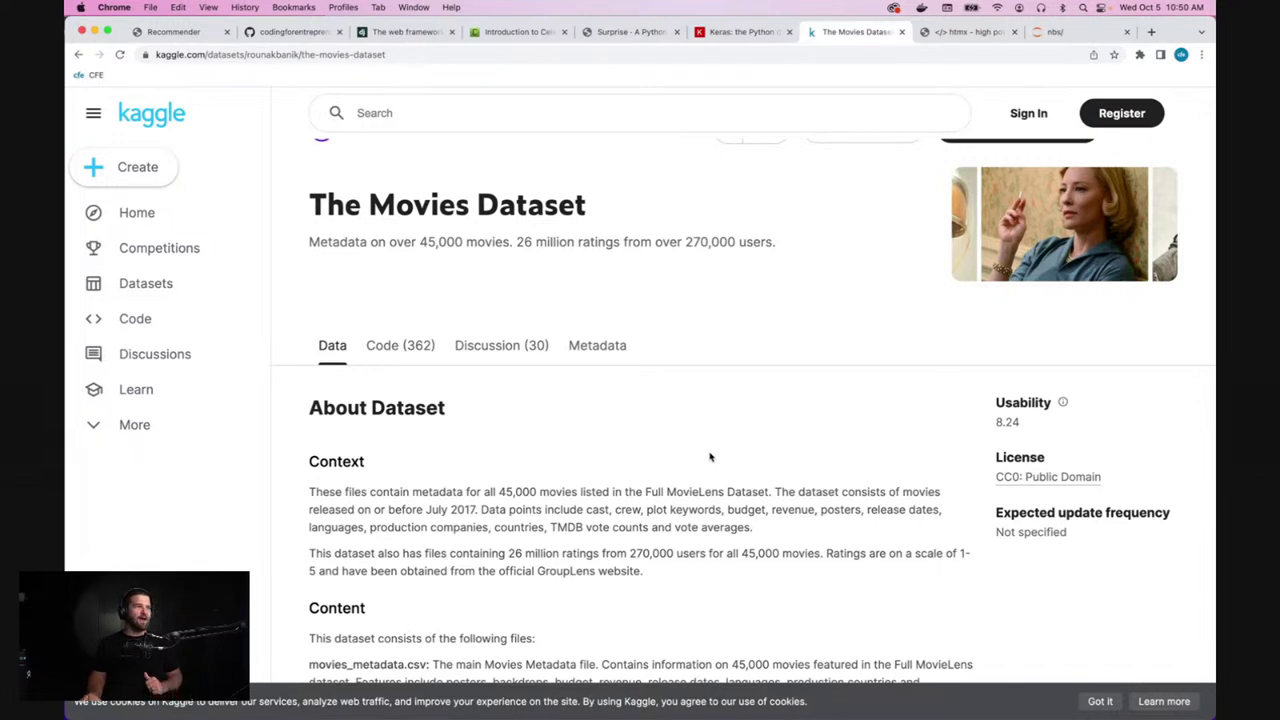
- Pass the htmx site and reload the Recommender app's Movies list
{"action": "left_click", "coordinate": [955, 31]}
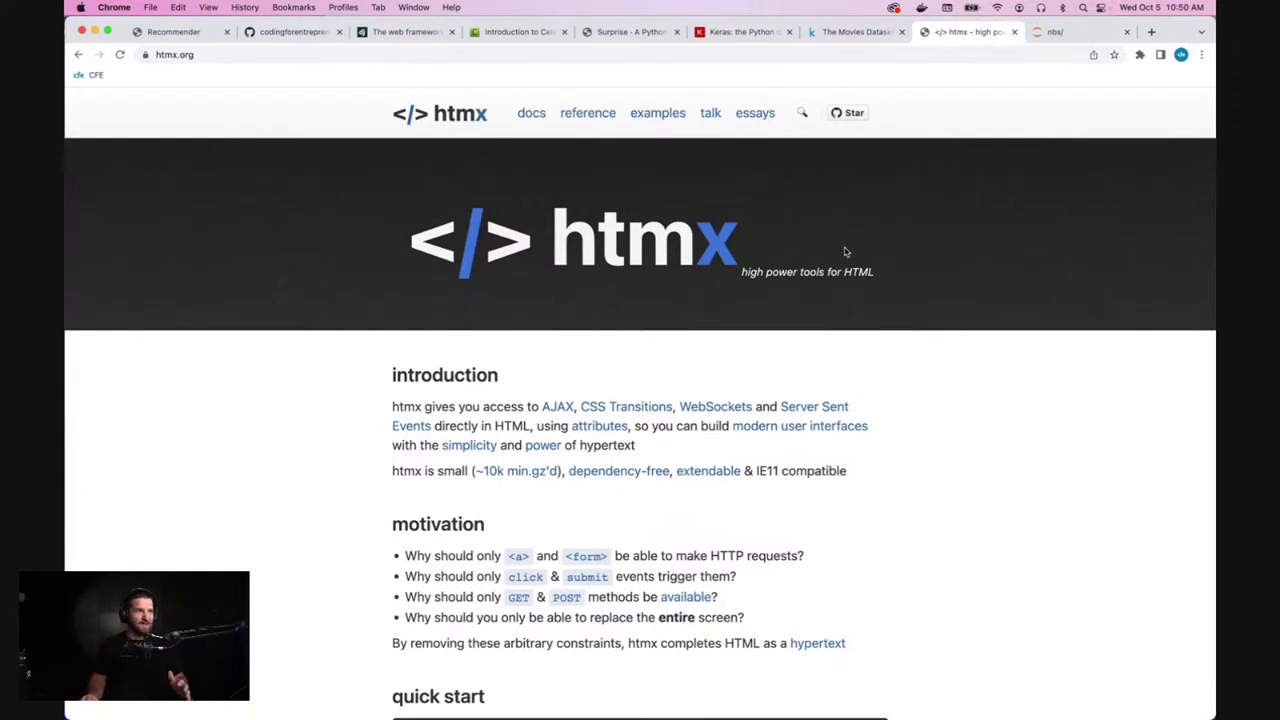
{"action": "left_click", "coordinate": [168, 32]}
{"action": "left_click", "coordinate": [346, 127]}
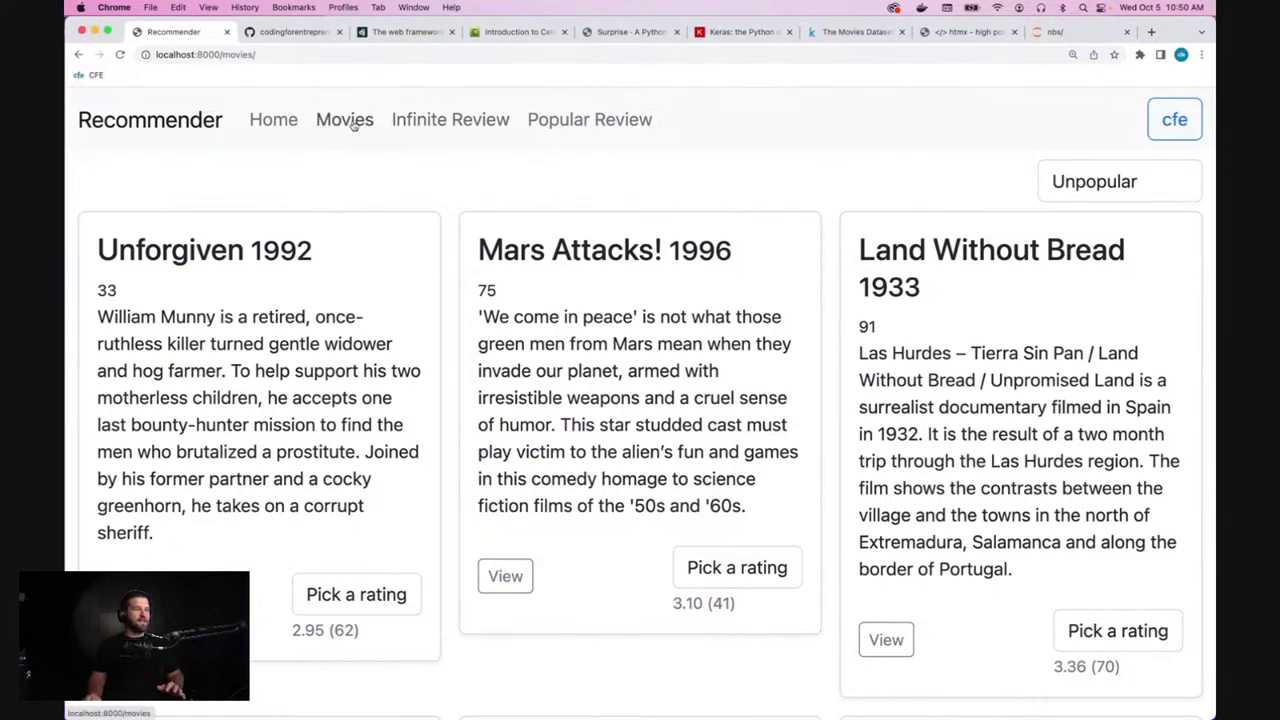
- Sort the Recommender movie list by Popular and scroll down the results
{"action": "left_click", "coordinate": [1073, 190]}
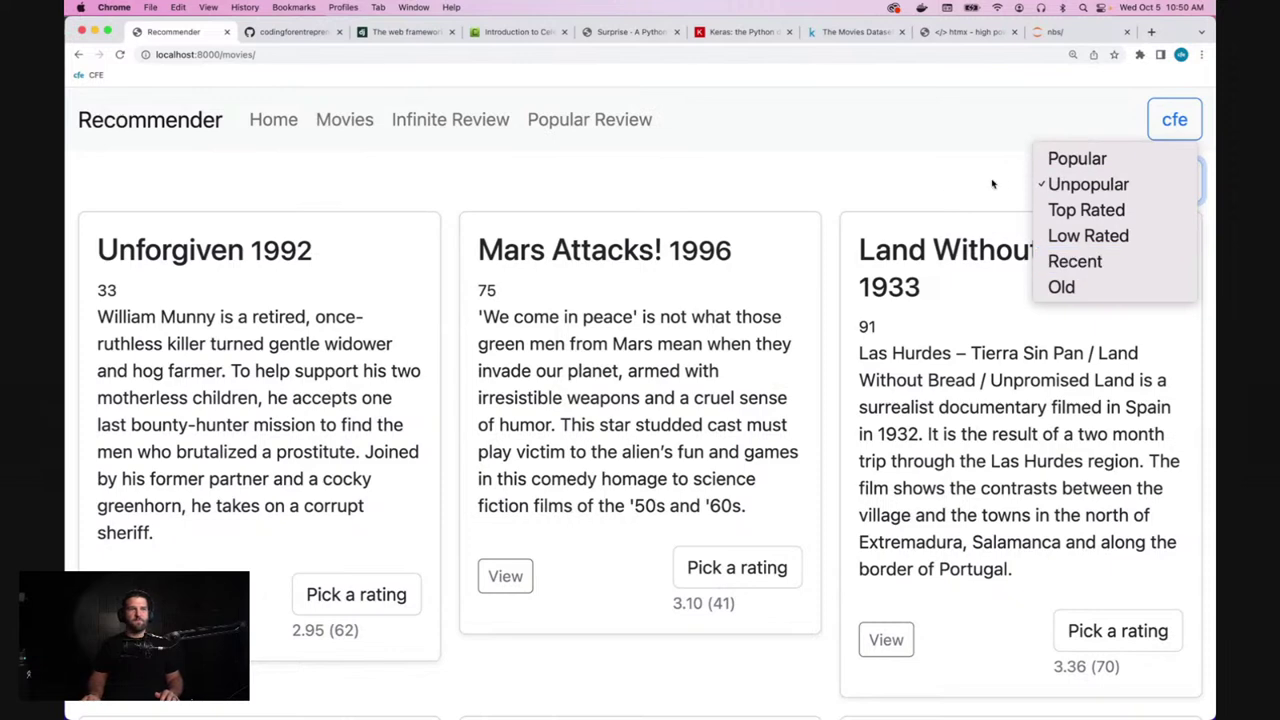
{"action": "left_click", "coordinate": [1070, 160]}
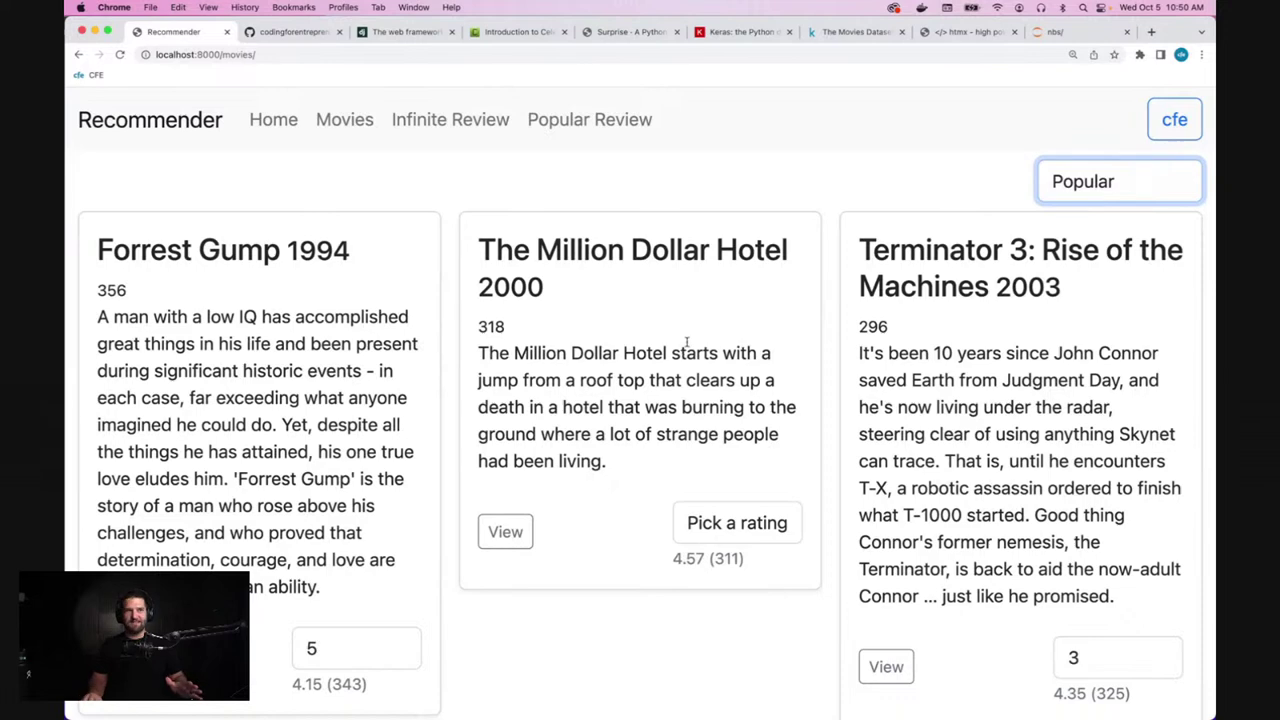
{"action": "scroll", "coordinate": [717, 343], "scroll_direction": "down", "scroll_amount": 1}
{"action": "scroll", "coordinate": [717, 343], "scroll_direction": "down", "scroll_amount": 4}
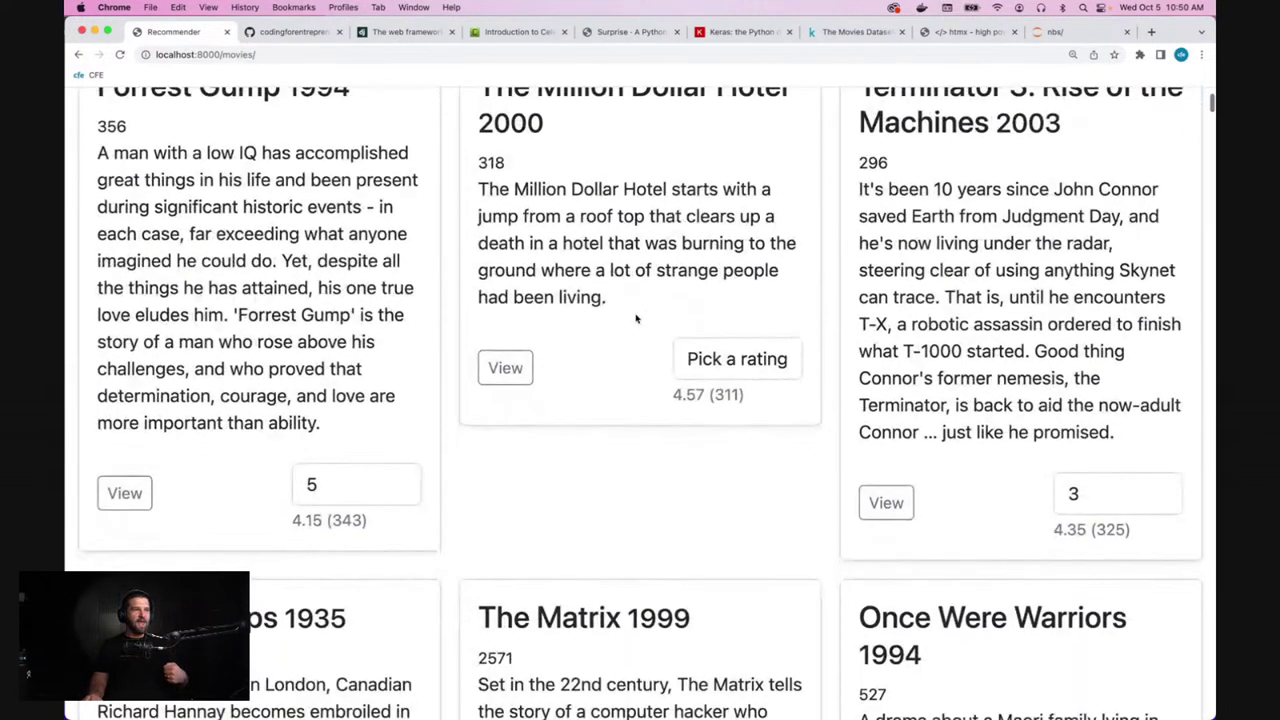
- Give The Million Dollar Hotel a rating of 5
{"action": "left_click", "coordinate": [720, 360]}
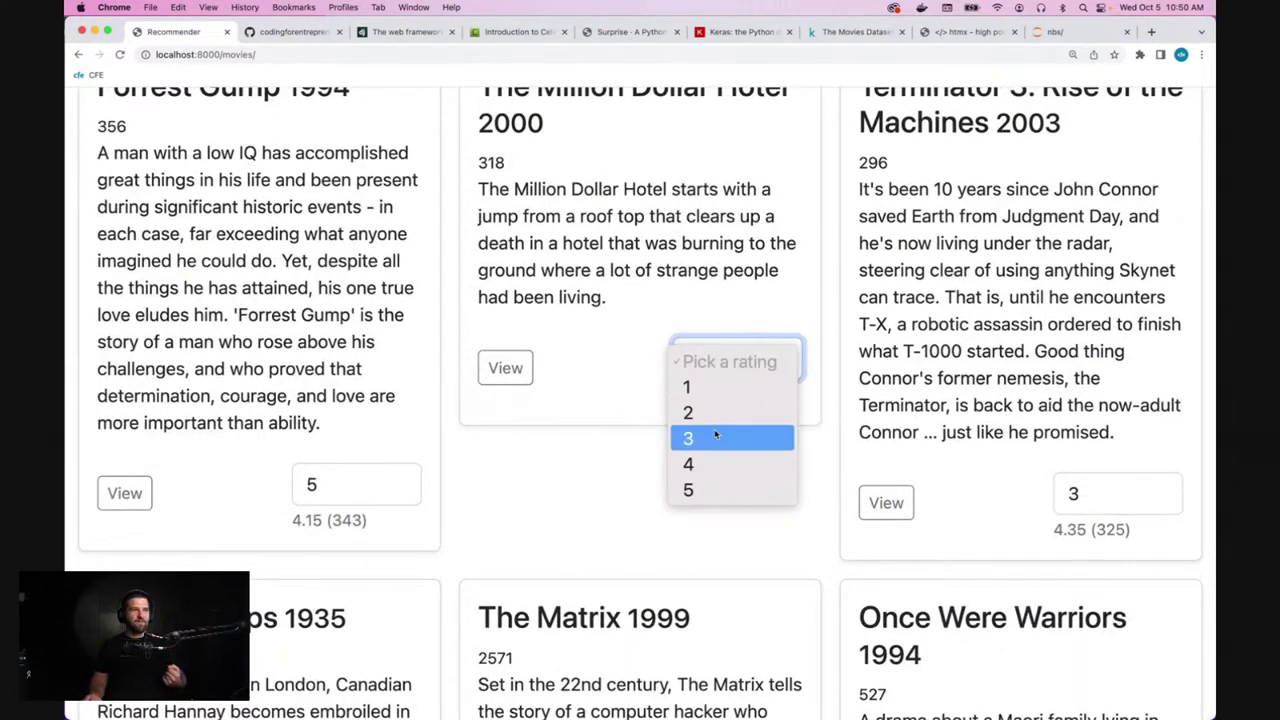
{"action": "left_click", "coordinate": [719, 490]}
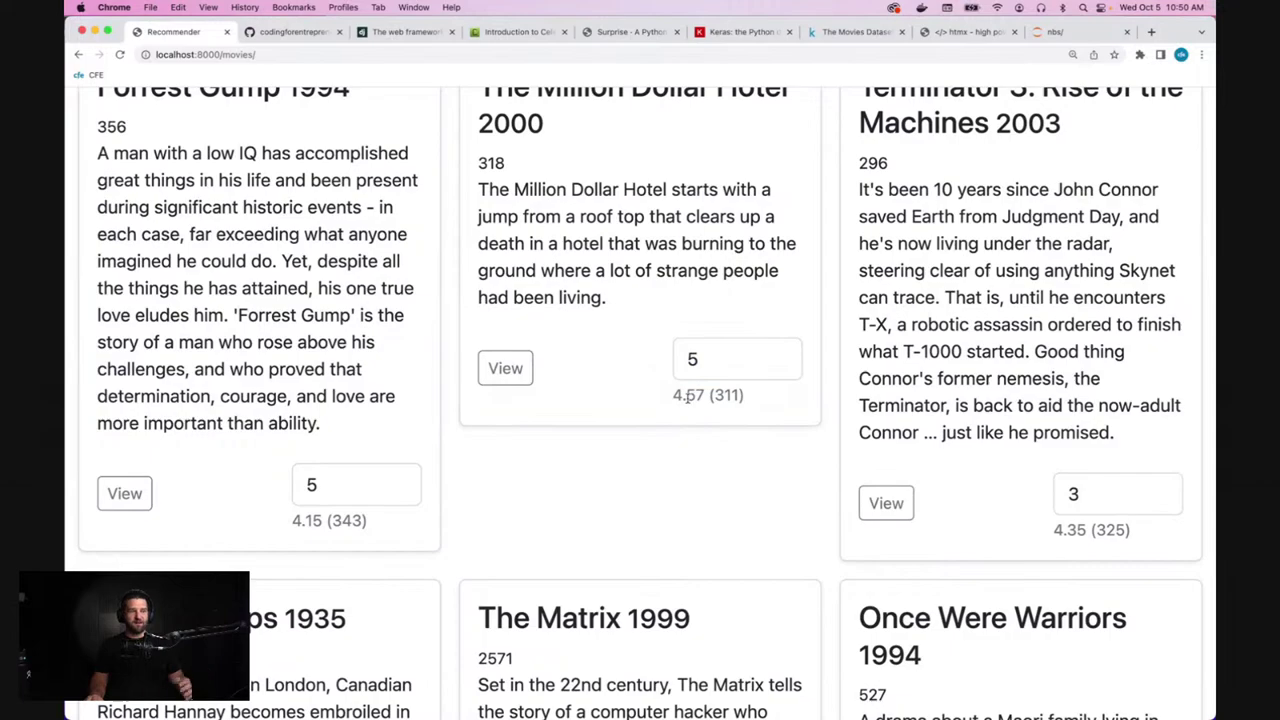
{"action": "scroll", "coordinate": [627, 413], "scroll_direction": "up", "scroll_amount": 2}
{"action": "scroll", "coordinate": [627, 413], "scroll_direction": "up", "scroll_amount": 2}
{"action": "scroll", "coordinate": [620, 430], "scroll_direction": "down", "scroll_amount": 10}
{"action": "scroll", "coordinate": [615, 441], "scroll_direction": "up", "scroll_amount": 10}
{"action": "left_click", "coordinate": [1118, 182]}
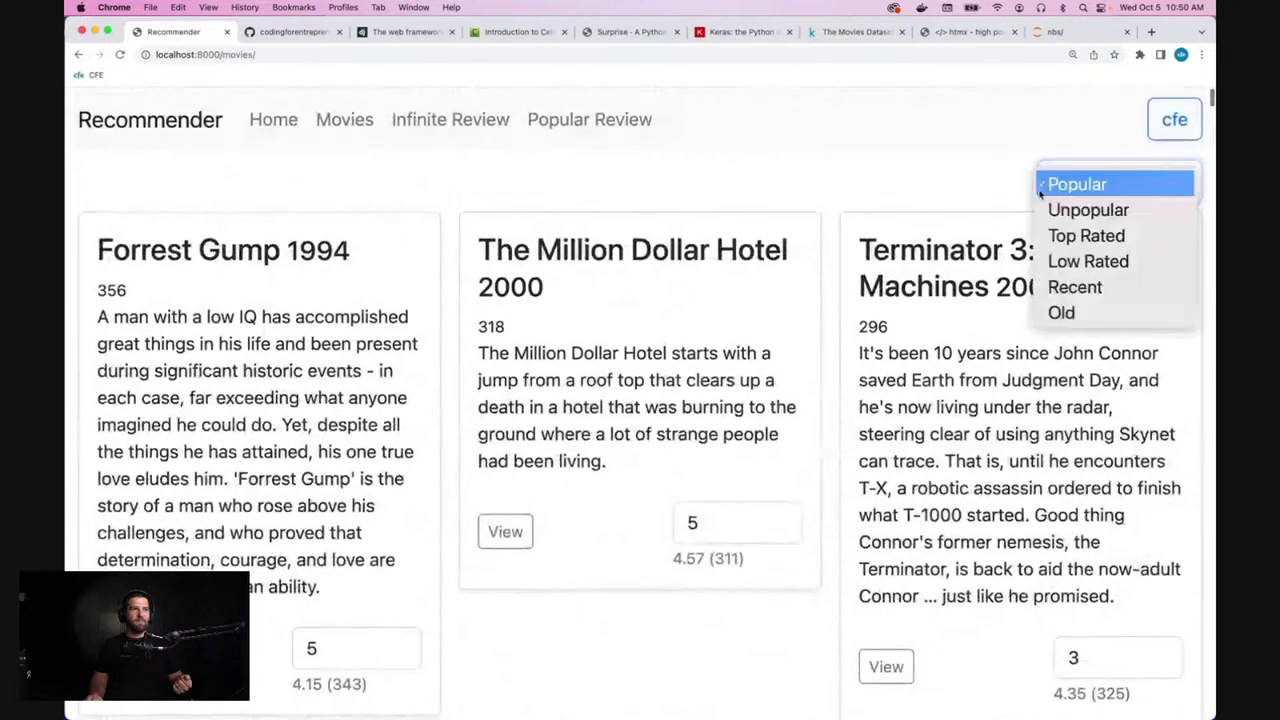
- Switch the movie sort to Top Rated, then to Low Rated
{"action": "left_click", "coordinate": [1091, 238]}
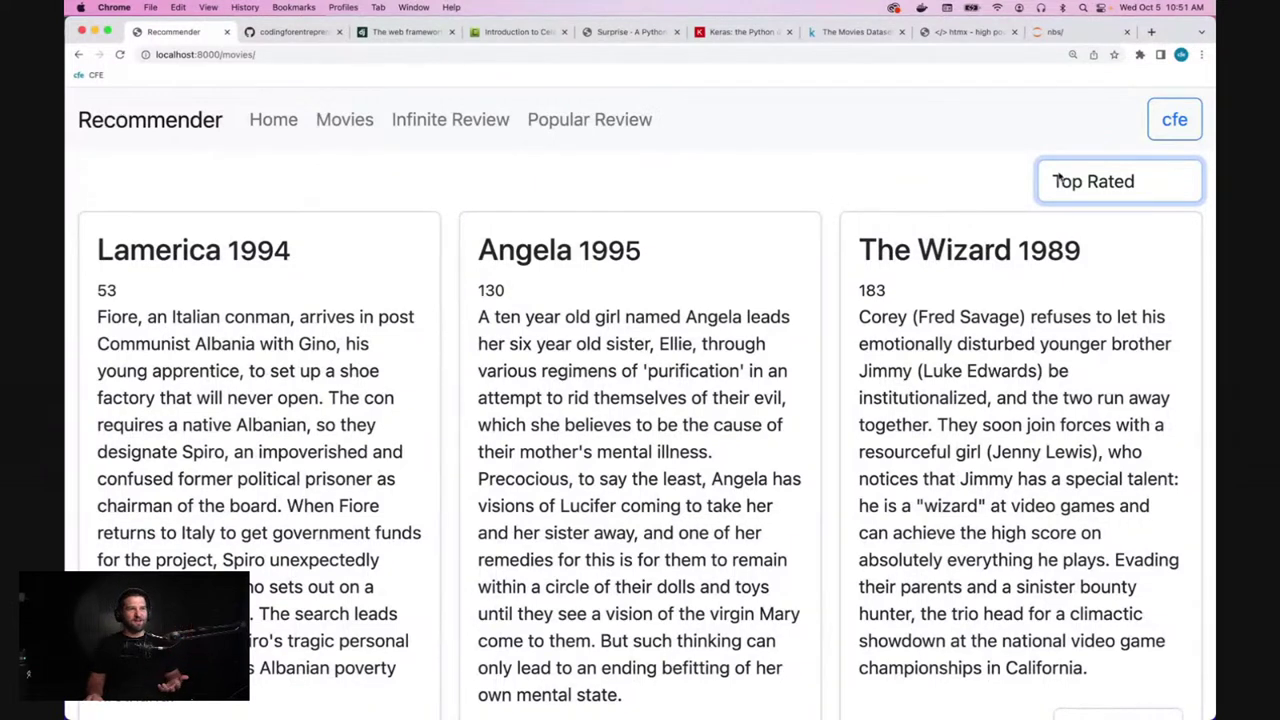
{"action": "left_click", "coordinate": [1093, 180]}
{"action": "left_click", "coordinate": [1094, 212]}
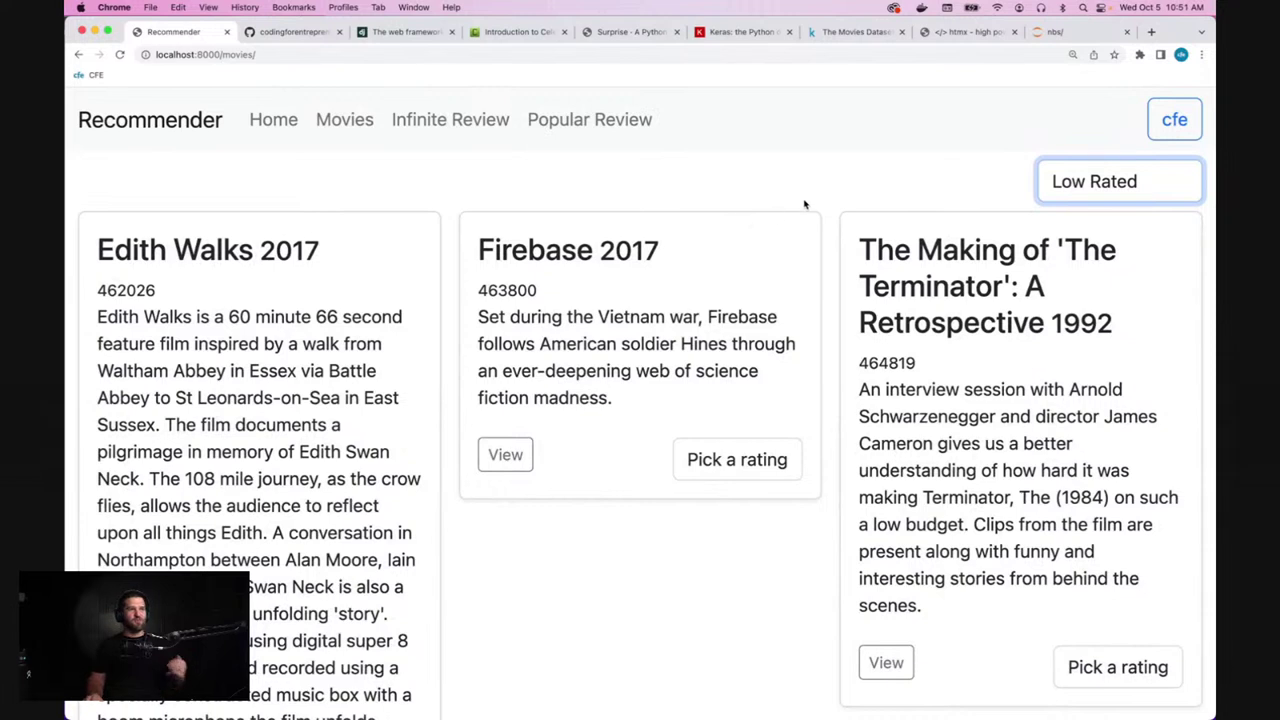
- Rate The Making of 'The Terminator': A Retrospective 1
{"action": "scroll", "coordinate": [1108, 640], "scroll_direction": "down", "scroll_amount": 1}
{"action": "left_click", "coordinate": [1112, 614]}
{"action": "left_click", "coordinate": [1075, 634]}
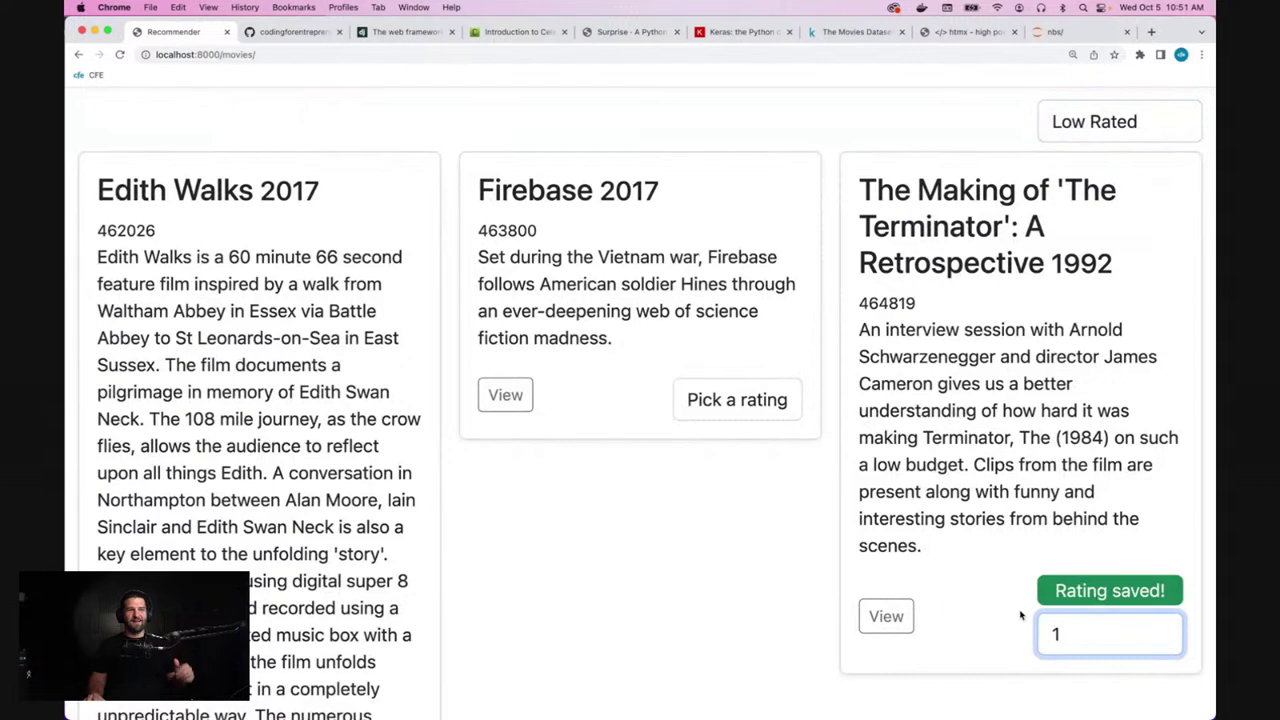
{"action": "scroll", "coordinate": [1040, 617], "scroll_direction": "down", "scroll_amount": 1}
{"action": "left_click", "coordinate": [1045, 614]}
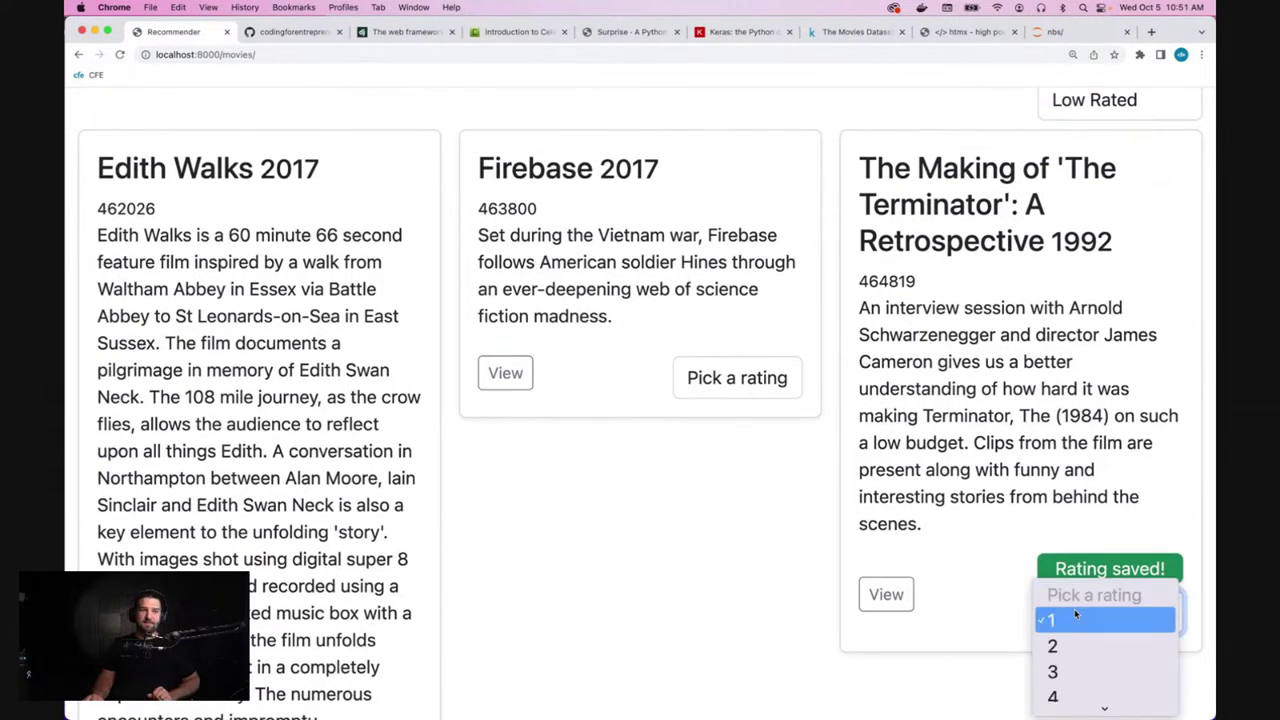
{"action": "left_click", "coordinate": [1050, 617]}
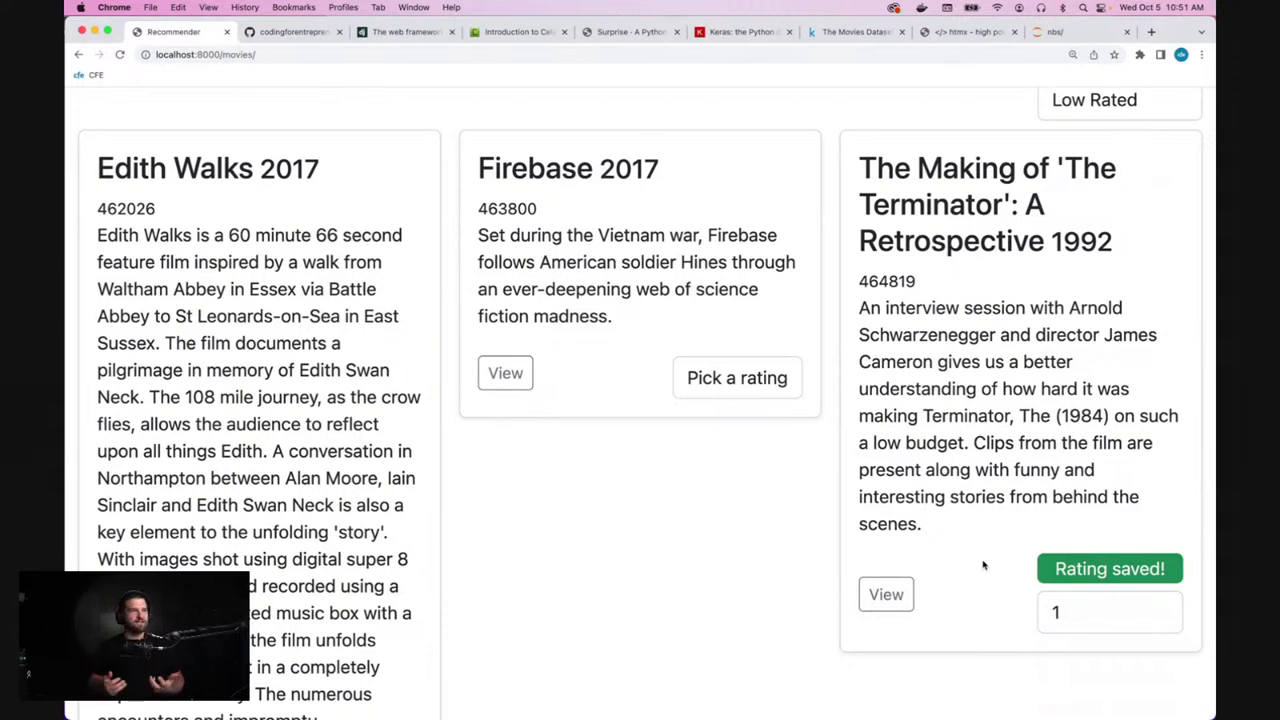
{"action": "scroll", "coordinate": [742, 467], "scroll_direction": "up", "scroll_amount": 2}
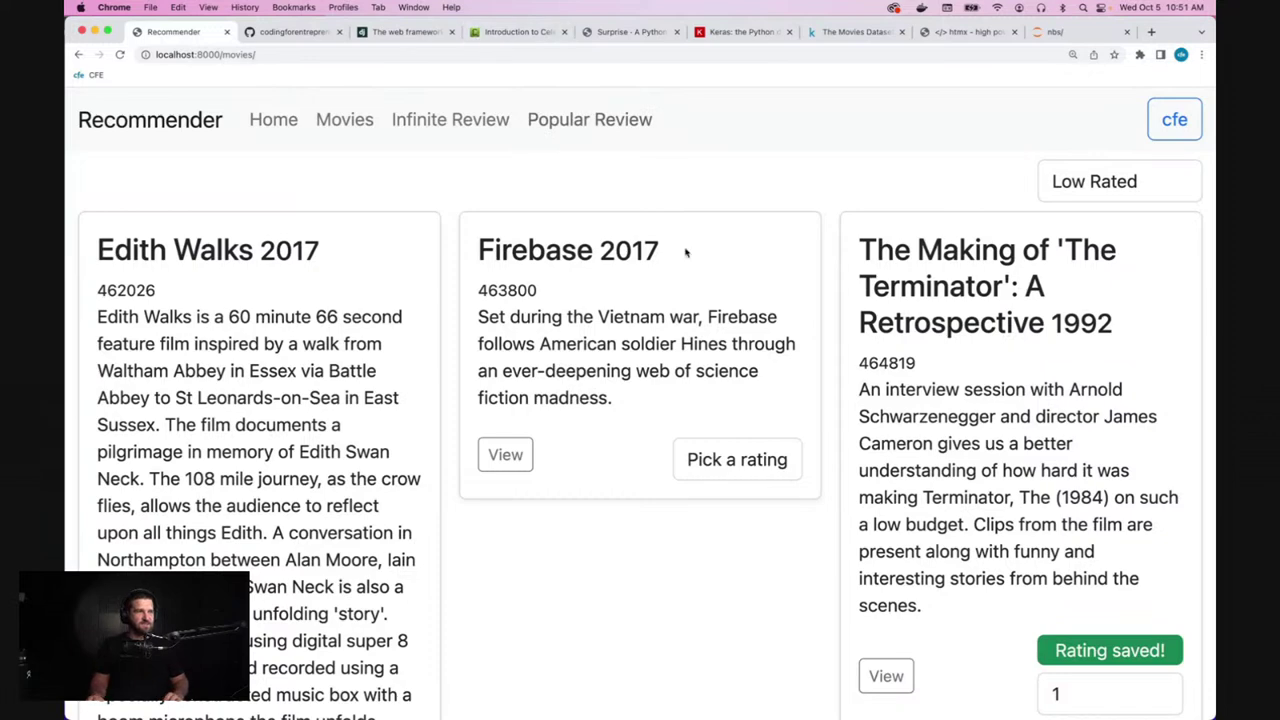
- Re-sort the list by Top Rated, showing Lamerica 1994 first
{"action": "left_click", "coordinate": [1118, 181]}
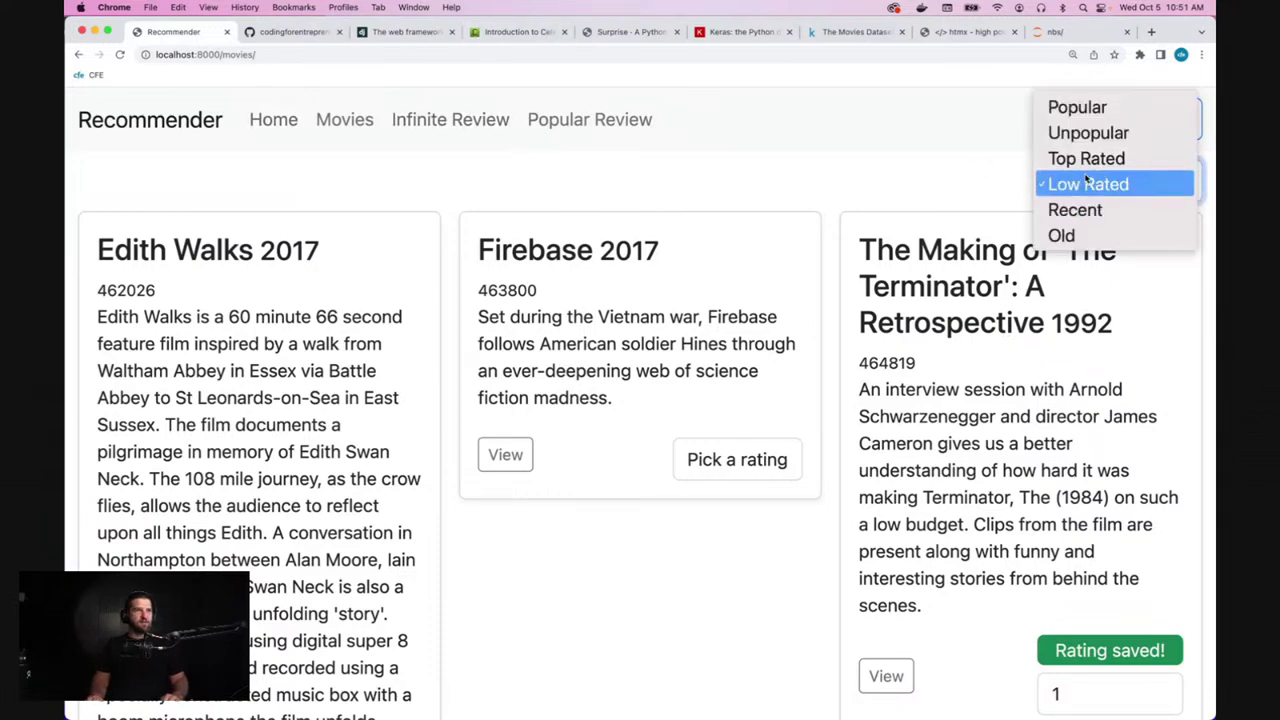
{"action": "left_click", "coordinate": [1085, 154]}
{"action": "scroll", "coordinate": [362, 308], "scroll_direction": "down", "scroll_amount": 1}
{"action": "scroll", "coordinate": [360, 302], "scroll_direction": "up", "scroll_amount": 1}
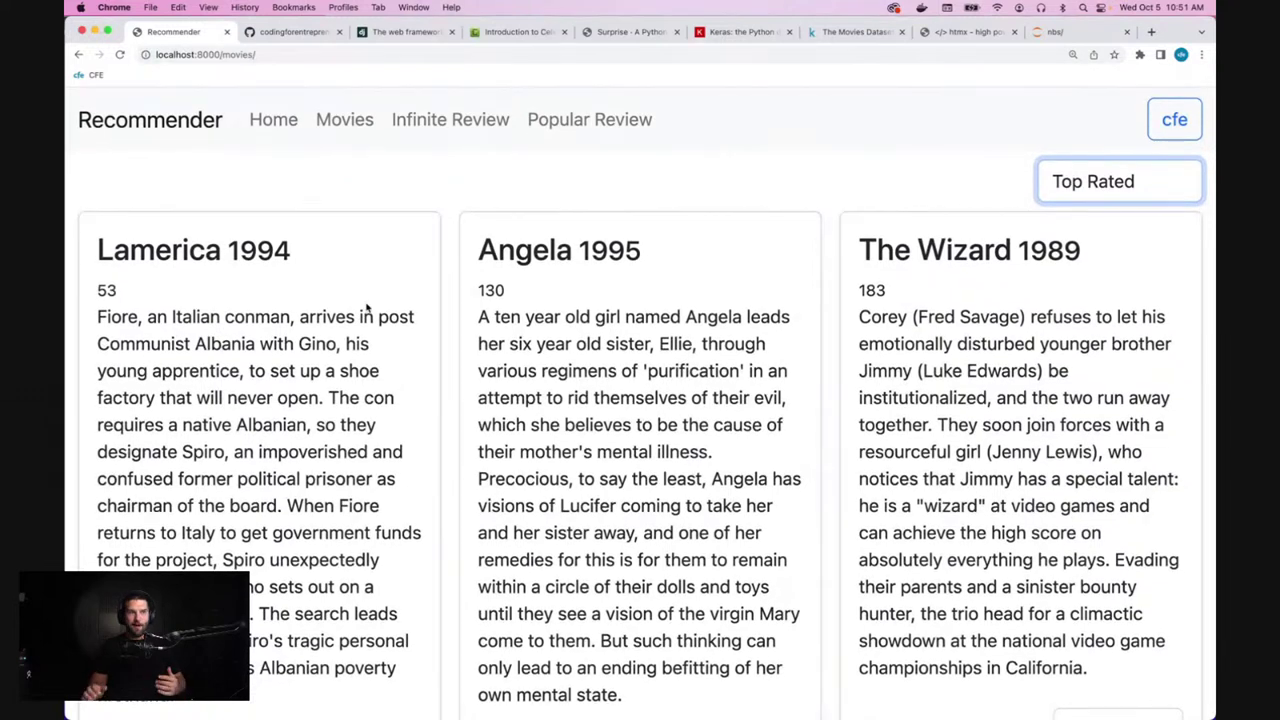